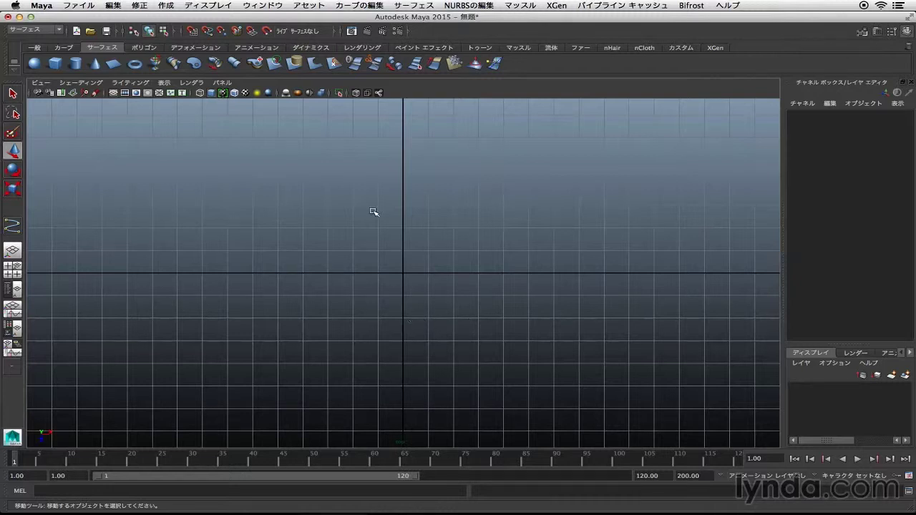
Draw a seven-point zigzag CV curve across the front view, below the horizontal axis.
{"action": "left_click", "coordinate": [174, 8]}
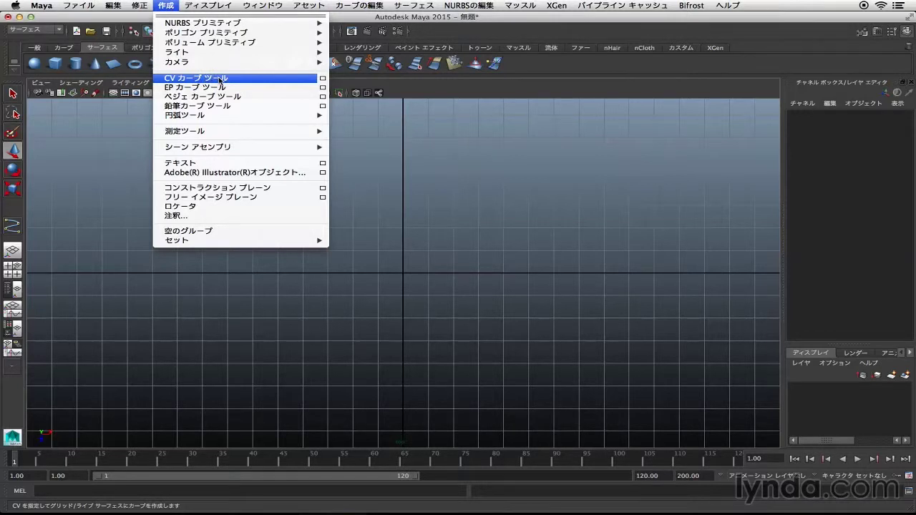
{"action": "left_click", "coordinate": [221, 80]}
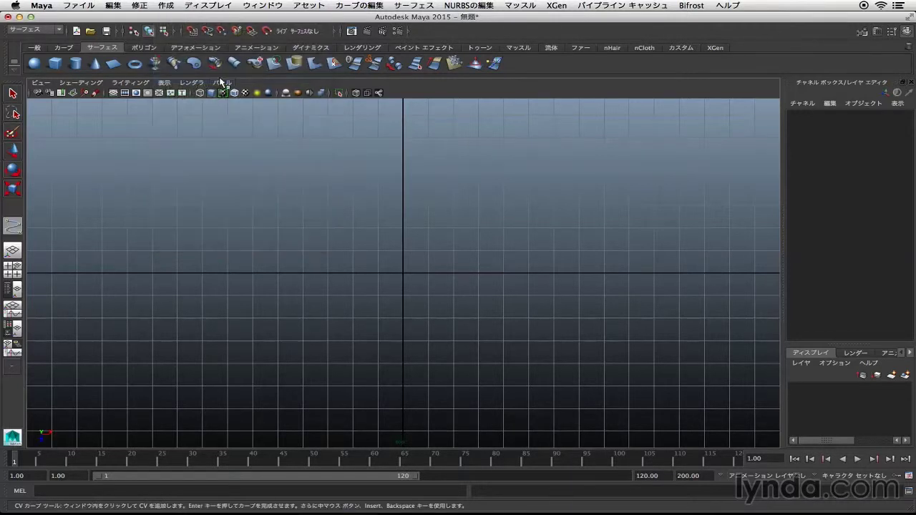
{"action": "left_click", "coordinate": [222, 297]}
{"action": "left_click", "coordinate": [310, 405]}
{"action": "left_click", "coordinate": [411, 293]}
{"action": "left_click", "coordinate": [472, 410]}
{"action": "left_click", "coordinate": [555, 289]}
{"action": "left_click", "coordinate": [643, 403]}
{"action": "left_click", "coordinate": [725, 317]}
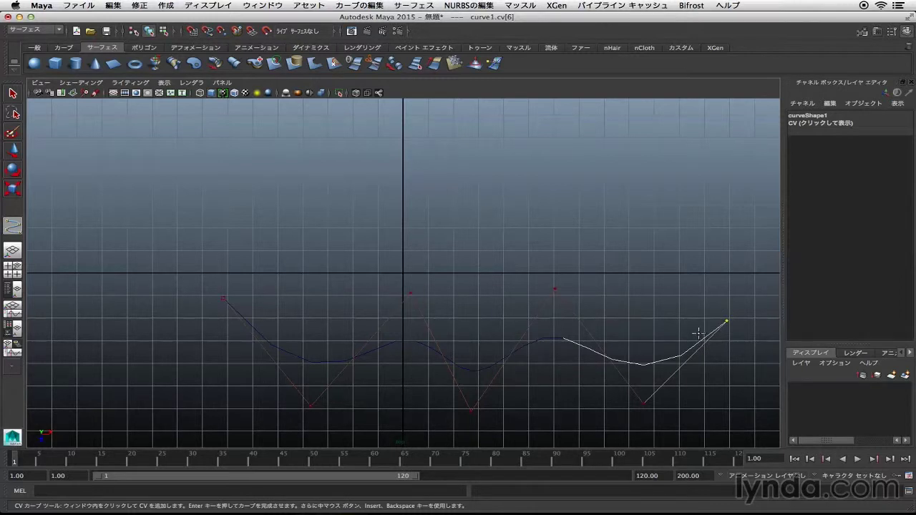
{"action": "key", "text": "Return"}
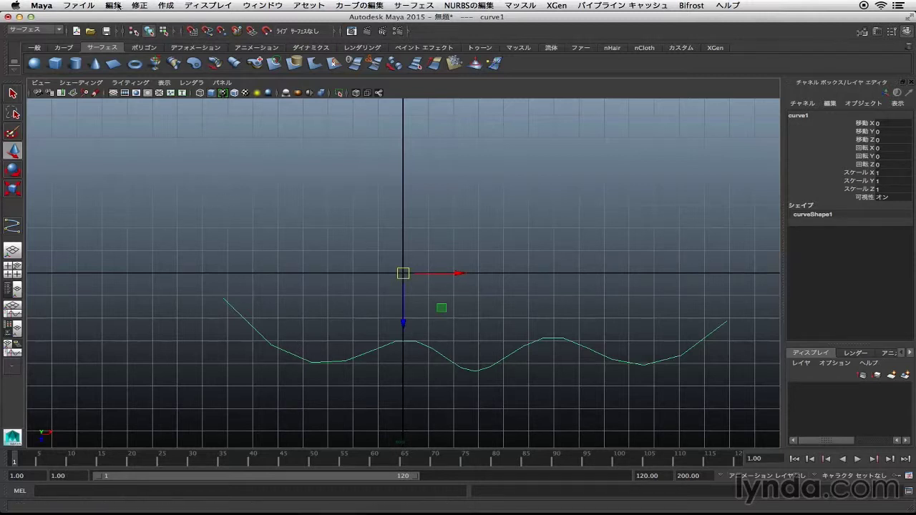
Duplicate the wavy curve twice, stacking each copy higher above the original.
{"action": "left_click", "coordinate": [114, 6]}
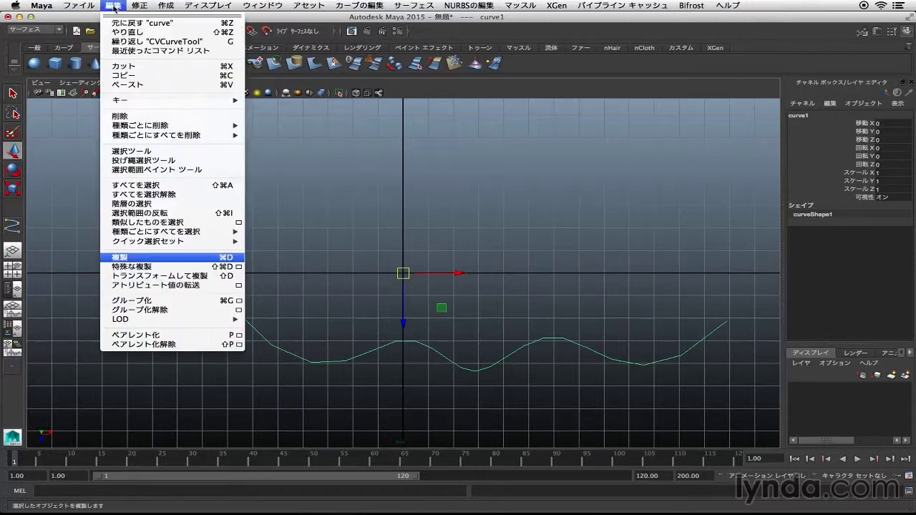
{"action": "left_click", "coordinate": [169, 262]}
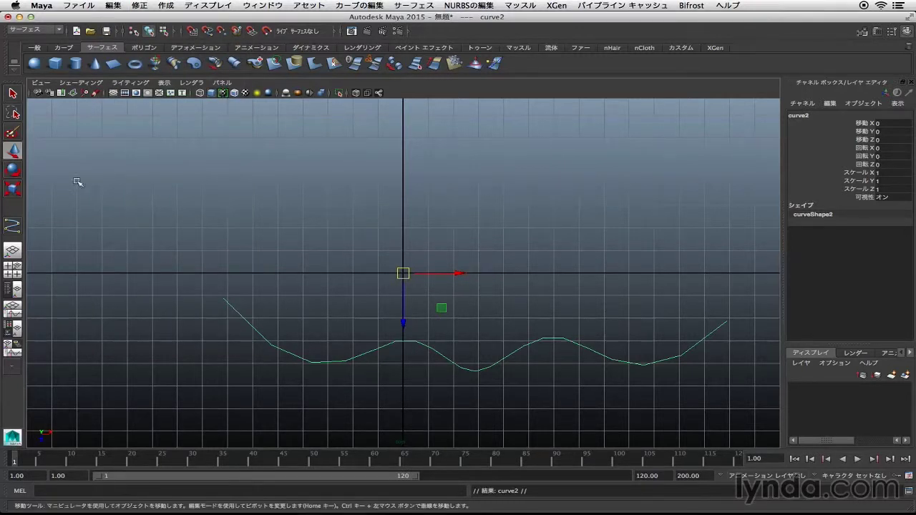
{"action": "left_click_drag", "start_coordinate": [404, 317], "coordinate": [301, 168]}
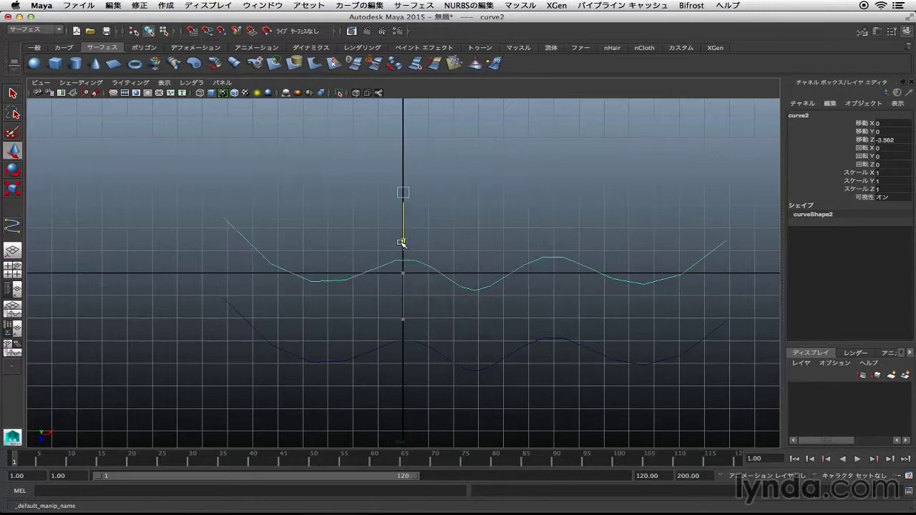
{"action": "left_click", "coordinate": [113, 5]}
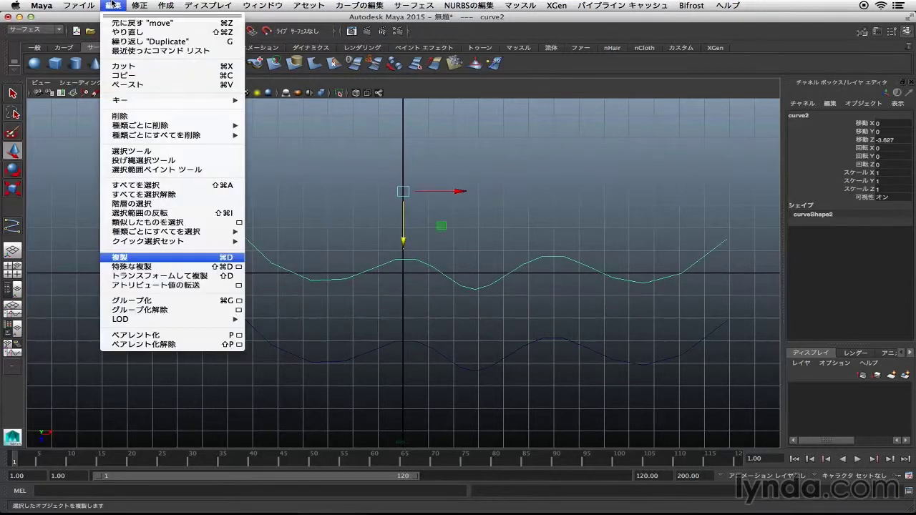
{"action": "left_click", "coordinate": [183, 259]}
{"action": "left_click_drag", "start_coordinate": [404, 241], "coordinate": [403, 154]}
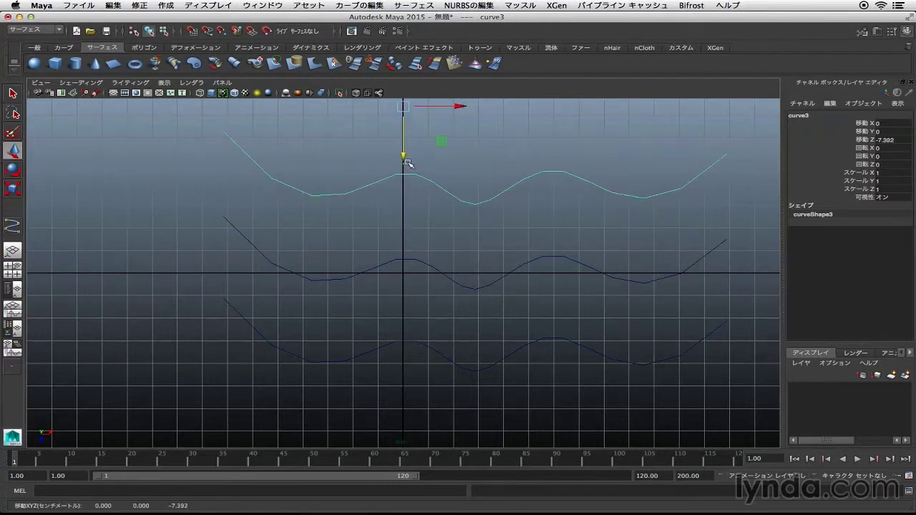
Select the bottom, middle and top curves together.
{"action": "left_click_drag", "start_coordinate": [508, 337], "coordinate": [521, 358]}
{"action": "left_click", "coordinate": [500, 269], "text": "shift"}
{"action": "left_click", "coordinate": [496, 192], "text": "shift"}
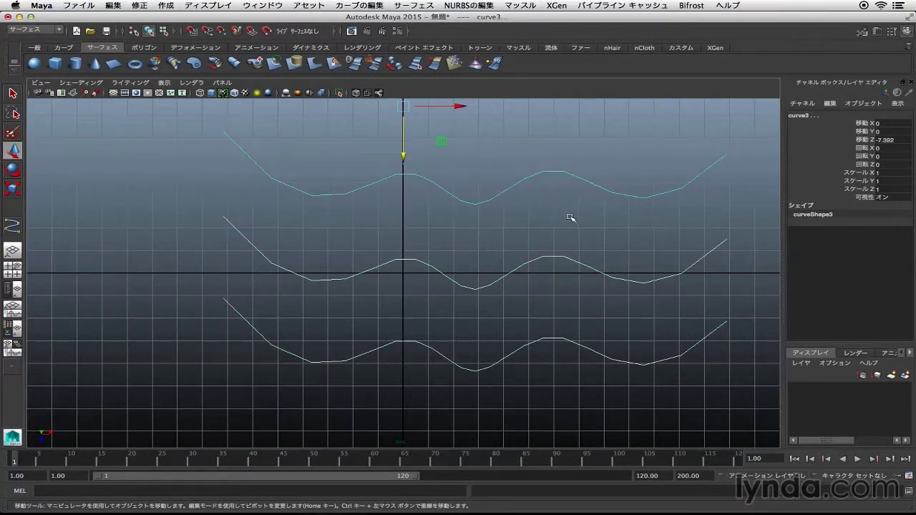
Show the Surfaces > Loft options (2 section spans, cubic, NURBS) and move the window aside.
{"action": "left_click", "coordinate": [425, 7]}
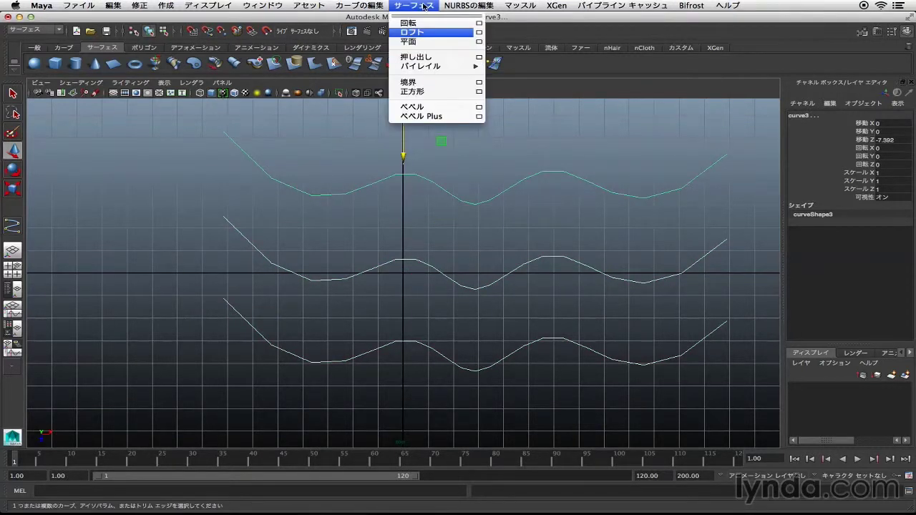
{"action": "left_click", "coordinate": [477, 33]}
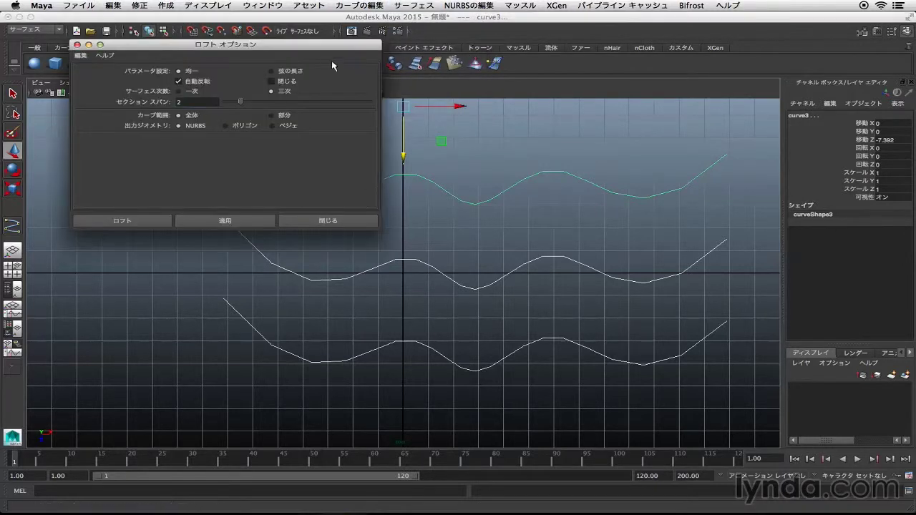
{"action": "mouse_move", "coordinate": [318, 44]}
{"action": "left_mouse_down"}
{"action": "mouse_move", "coordinate": [307, 62]}
{"action": "mouse_move", "coordinate": [290, 61]}
{"action": "left_mouse_up"}
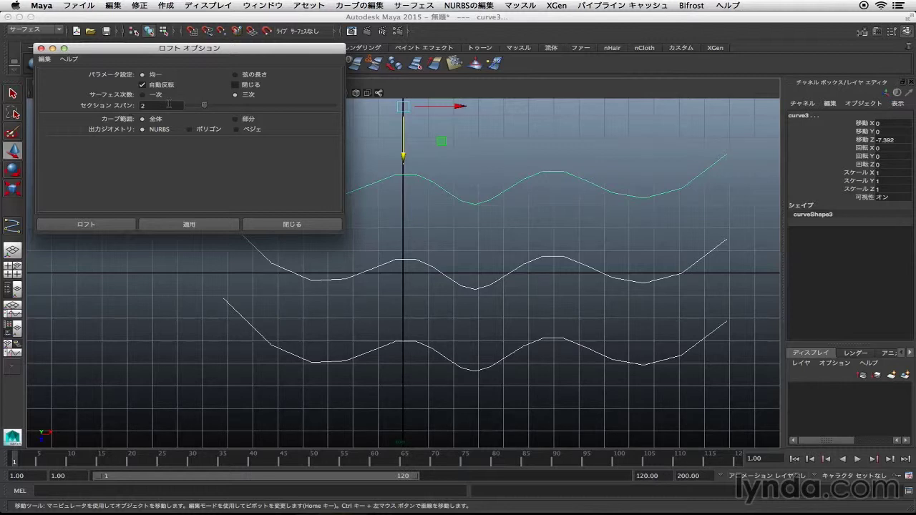
Loft the curves into a cubic NURBS surface, then tumble the maximized perspective view to inspect it.
{"action": "left_click", "coordinate": [101, 226]}
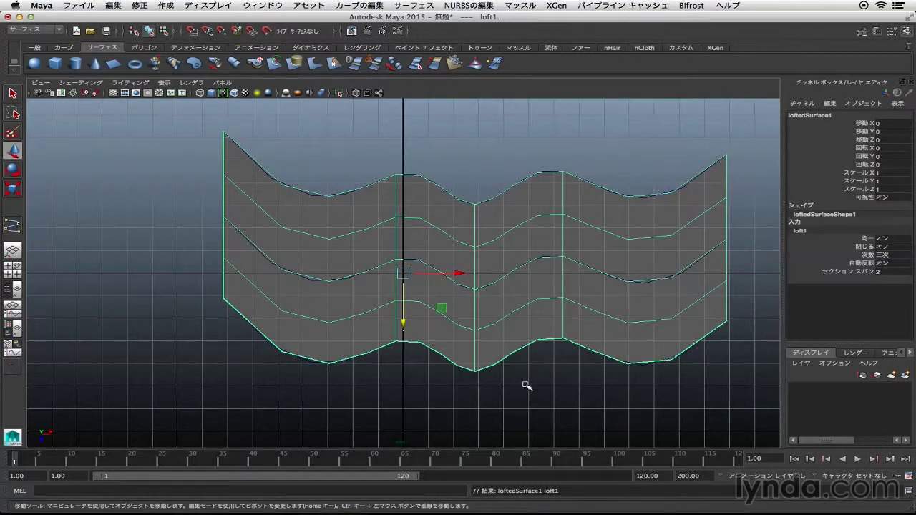
{"action": "key", "text": "space"}
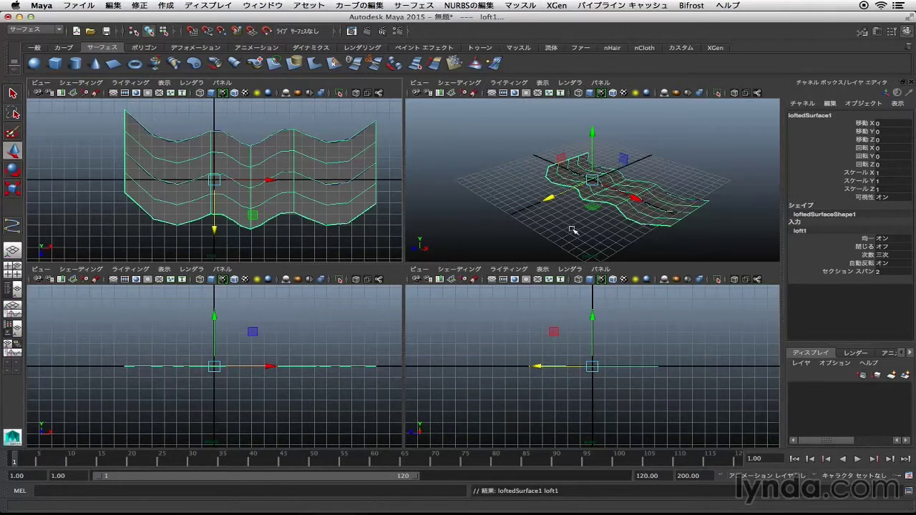
{"action": "key", "text": "space"}
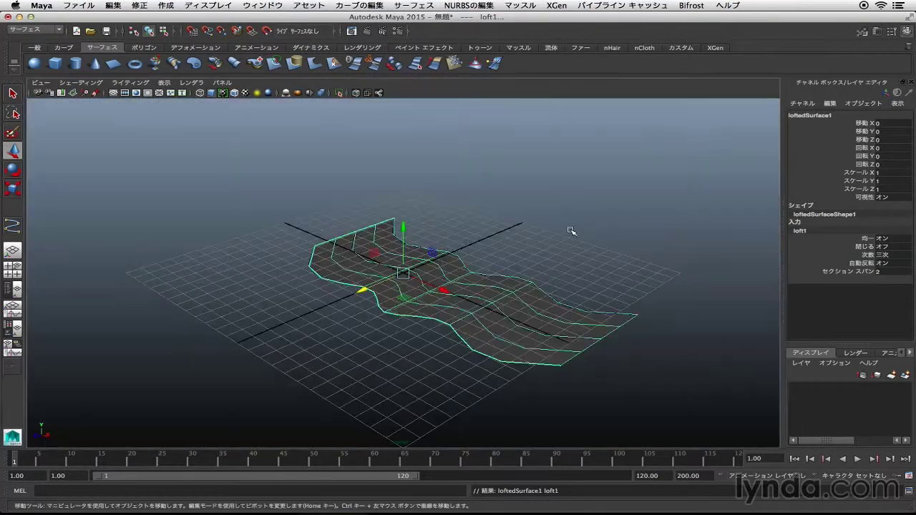
{"action": "mouse_move", "coordinate": [570, 231]}
{"action": "left_mouse_down", "text": "alt"}
{"action": "mouse_move", "coordinate": [429, 272]}
{"action": "mouse_move", "coordinate": [463, 233]}
{"action": "left_mouse_up", "text": "alt"}
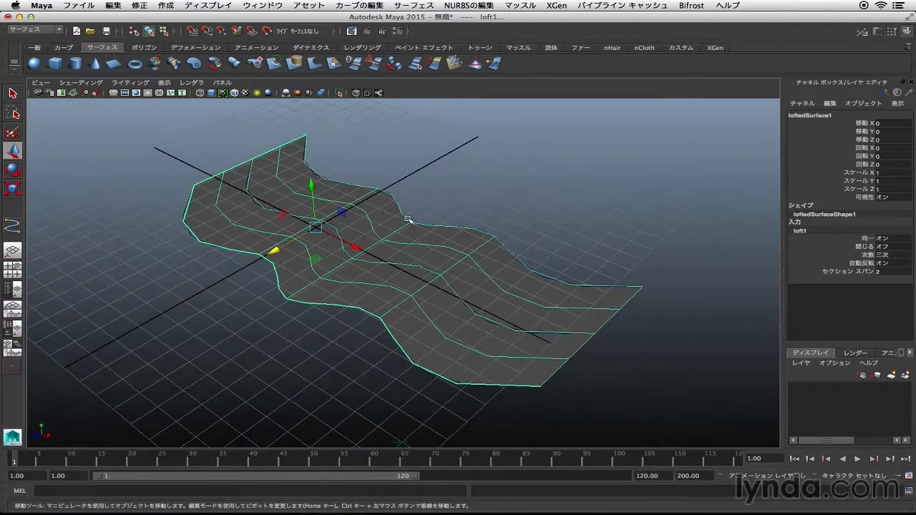
Move the top curve up and toward the viewer, bending the lofted surface.
{"action": "left_click", "coordinate": [429, 207]}
{"action": "left_click", "coordinate": [414, 223]}
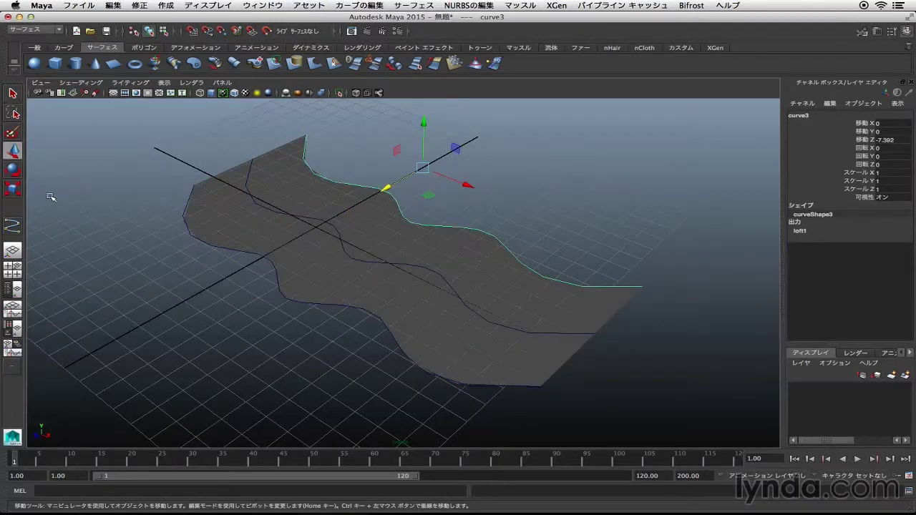
{"action": "left_click_drag", "start_coordinate": [426, 126], "coordinate": [411, 85]}
{"action": "left_click_drag", "start_coordinate": [385, 155], "coordinate": [396, 215]}
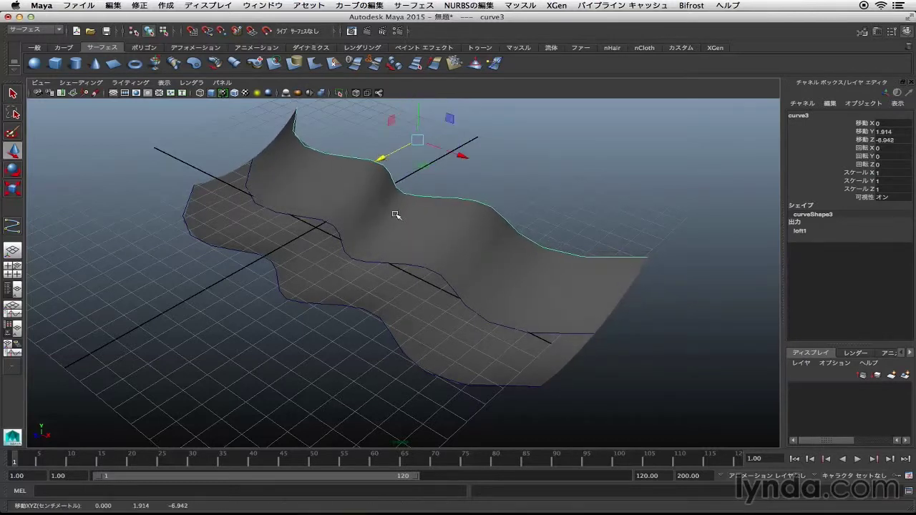
Push the middle curve backward and lower it to reshape the loft.
{"action": "left_click", "coordinate": [392, 259]}
{"action": "left_click_drag", "start_coordinate": [335, 217], "coordinate": [348, 207]}
{"action": "left_click_drag", "start_coordinate": [387, 147], "coordinate": [388, 166]}
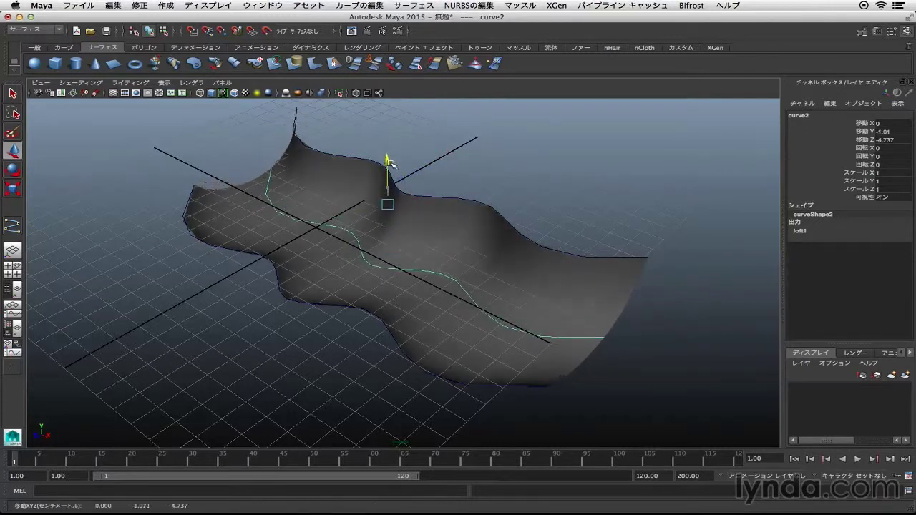
{"action": "mouse_move", "coordinate": [450, 282]}
{"action": "left_mouse_down", "text": "alt"}
{"action": "mouse_move", "coordinate": [608, 262]}
{"action": "mouse_move", "coordinate": [646, 280]}
{"action": "mouse_move", "coordinate": [591, 281]}
{"action": "mouse_move", "coordinate": [618, 272]}
{"action": "mouse_move", "coordinate": [399, 293]}
{"action": "mouse_move", "coordinate": [403, 253]}
{"action": "mouse_move", "coordinate": [465, 287]}
{"action": "mouse_move", "coordinate": [514, 285]}
{"action": "mouse_move", "coordinate": [466, 287]}
{"action": "left_mouse_up", "text": "alt"}
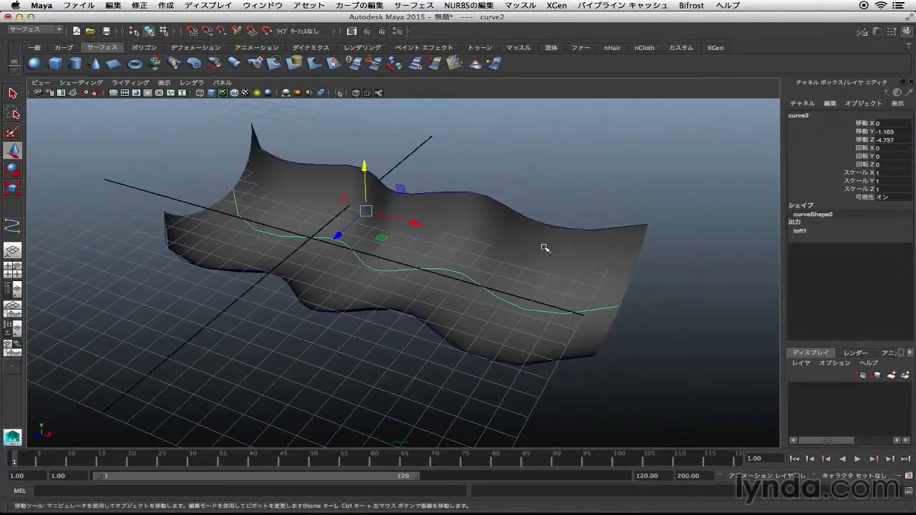
Undo the last curve move, then select the lofted surface and delete it.
{"action": "key", "text": "ctrl+z"}
{"action": "key", "text": "ctrl+z"}
{"action": "key", "text": "ctrl+z"}
{"action": "key", "text": "ctrl+z"}
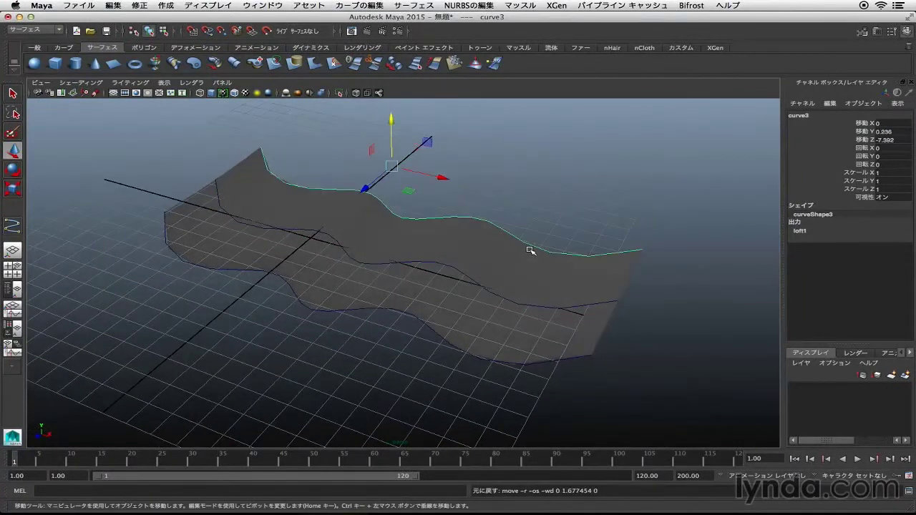
{"action": "left_click", "coordinate": [501, 256]}
{"action": "key", "text": "Delete"}
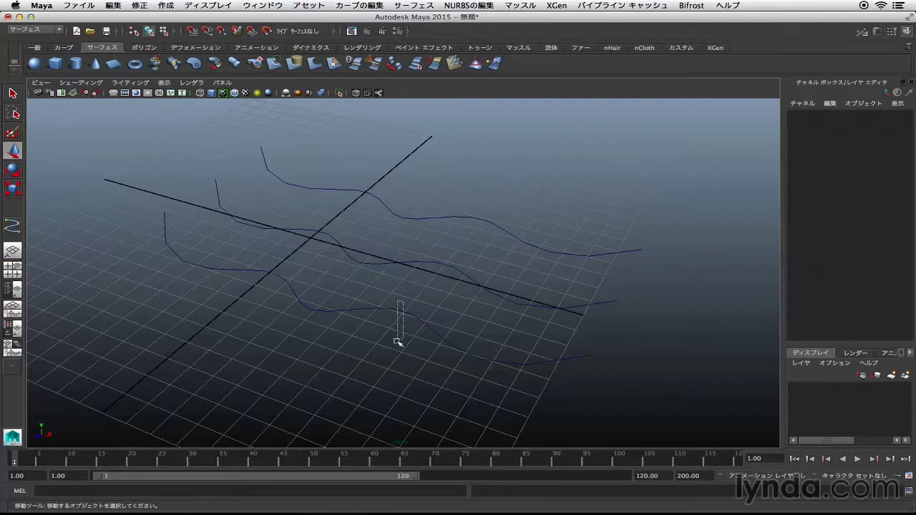
{"action": "left_click", "coordinate": [400, 325]}
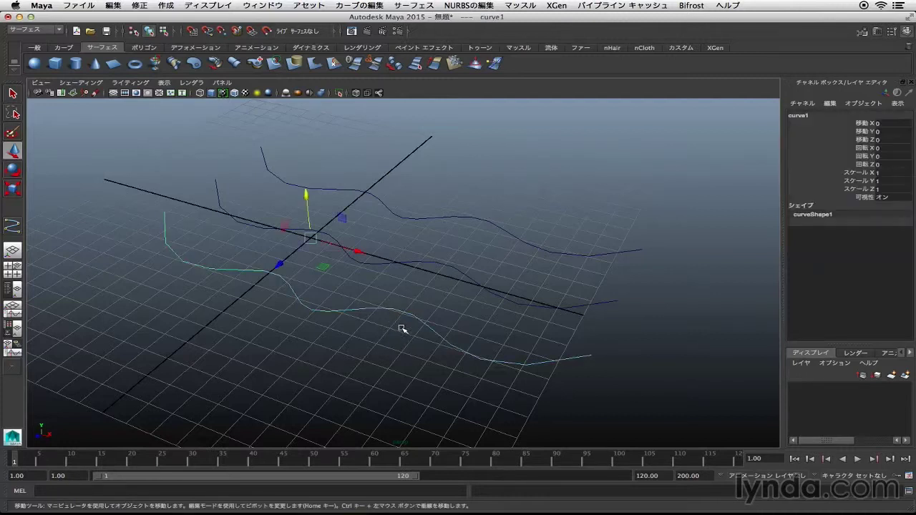
{"action": "left_click", "coordinate": [473, 216], "text": "shift"}
{"action": "left_click", "coordinate": [436, 256], "text": "shift"}
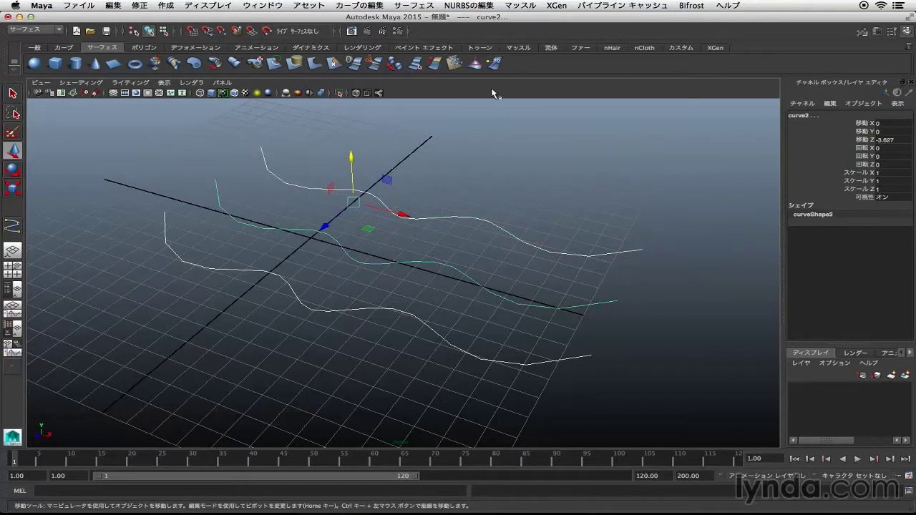
{"action": "left_click", "coordinate": [423, 7]}
{"action": "left_click", "coordinate": [415, 32]}
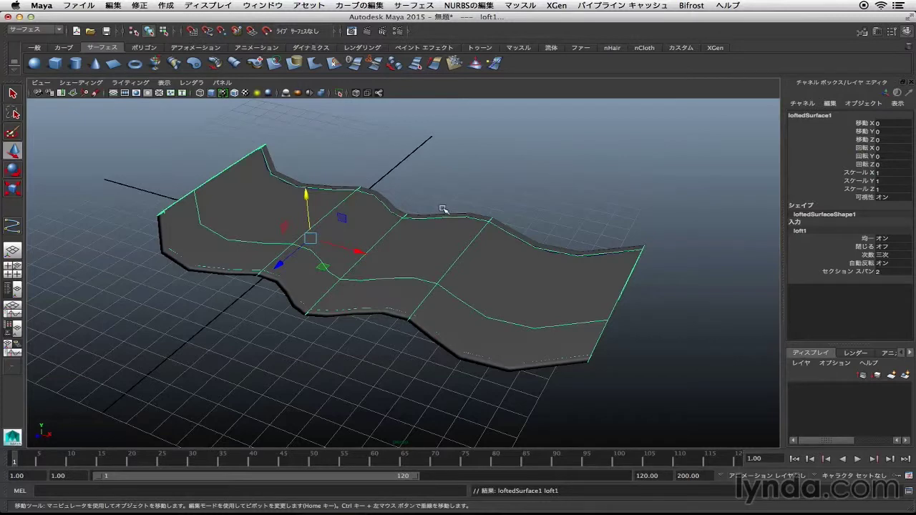
{"action": "mouse_move", "coordinate": [415, 323]}
{"action": "left_mouse_down", "text": "alt"}
{"action": "mouse_move", "coordinate": [394, 247]}
{"action": "mouse_move", "coordinate": [409, 215]}
{"action": "mouse_move", "coordinate": [430, 310]}
{"action": "mouse_move", "coordinate": [415, 341]}
{"action": "mouse_move", "coordinate": [415, 317]}
{"action": "left_mouse_up", "text": "alt"}
{"action": "key", "text": "ctrl+z"}
{"action": "mouse_move", "coordinate": [392, 261]}
{"action": "left_mouse_down", "text": "alt"}
{"action": "mouse_move", "coordinate": [368, 327]}
{"action": "mouse_move", "coordinate": [408, 339]}
{"action": "left_mouse_up", "text": "alt"}
{"action": "left_click", "coordinate": [467, 305]}
{"action": "left_click_drag", "start_coordinate": [477, 297], "coordinate": [450, 370], "text": "alt"}
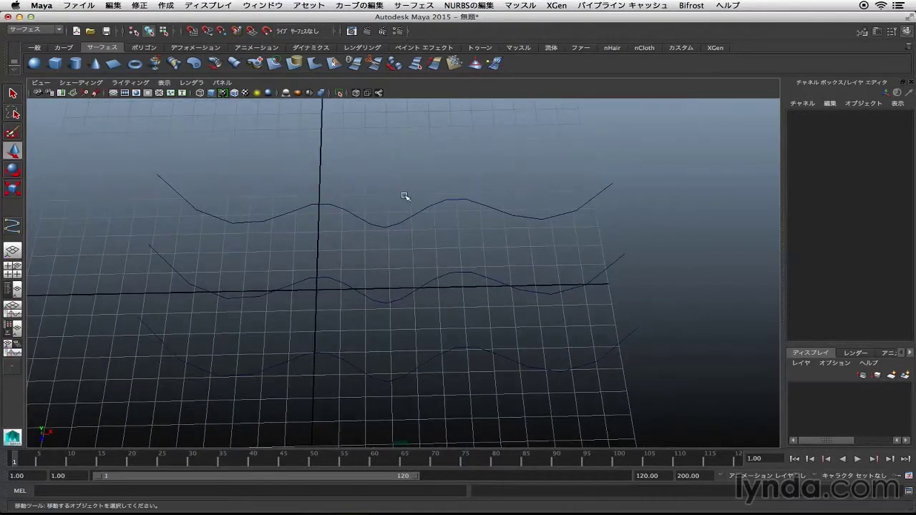
Switch the three curves into CV mode, then return each one to object mode.
{"action": "left_click_drag", "start_coordinate": [405, 198], "coordinate": [484, 374]}
{"action": "right_click", "coordinate": [445, 274]}
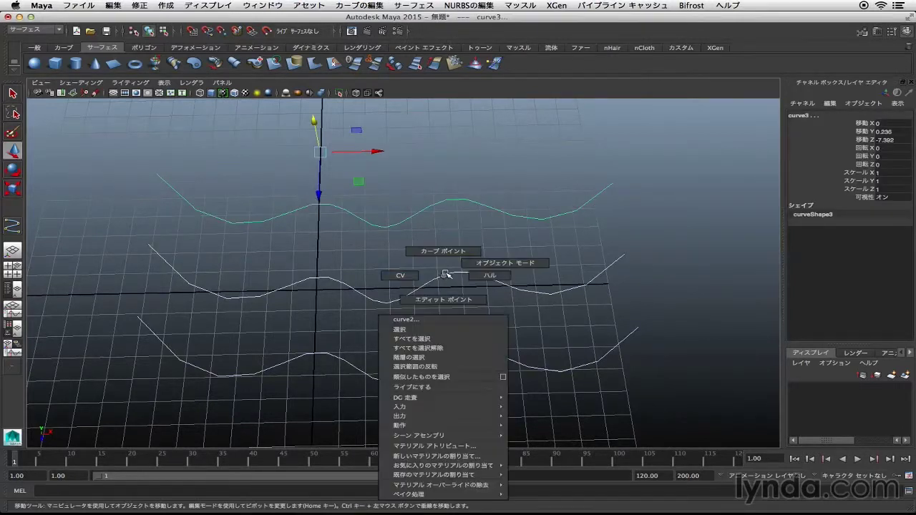
{"action": "left_click", "coordinate": [396, 277]}
{"action": "right_click", "coordinate": [415, 216]}
{"action": "left_click", "coordinate": [476, 203]}
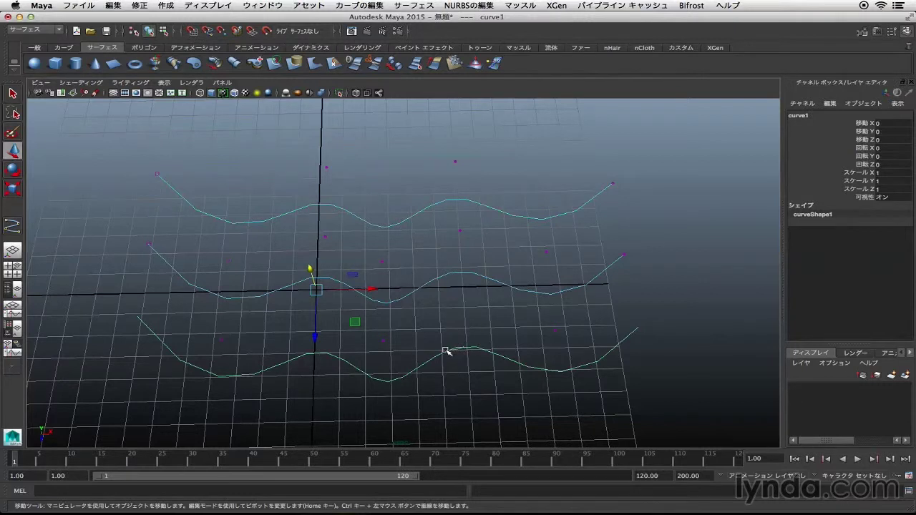
{"action": "right_click_drag", "start_coordinate": [444, 295], "coordinate": [415, 287]}
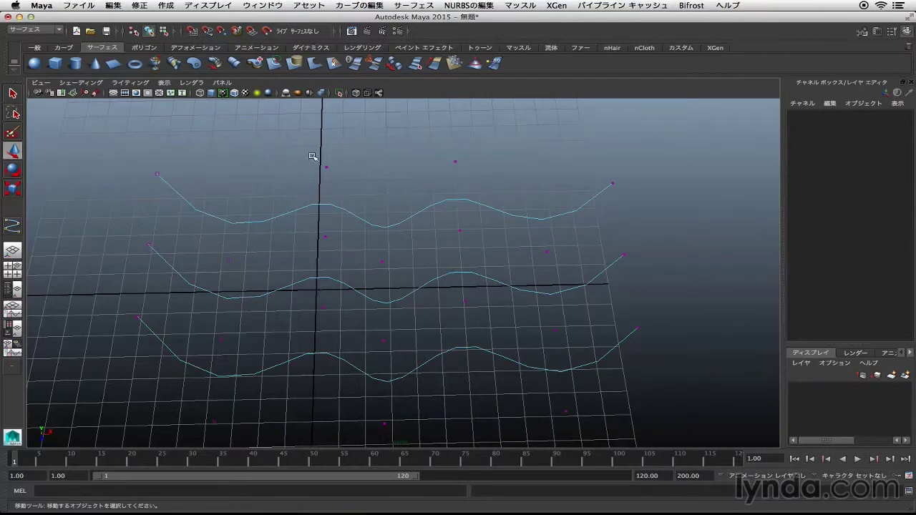
{"action": "right_click_drag", "start_coordinate": [418, 213], "coordinate": [443, 202]}
{"action": "right_click_drag", "start_coordinate": [445, 281], "coordinate": [501, 262]}
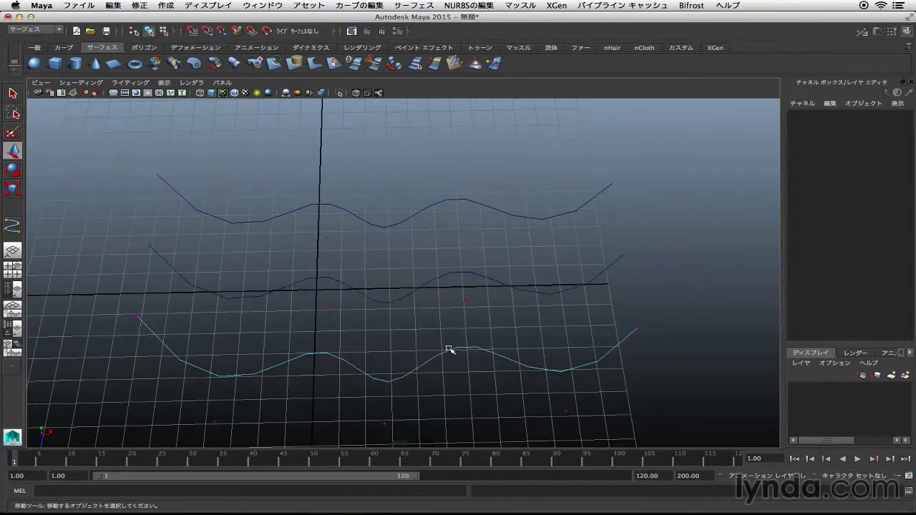
{"action": "right_click_drag", "start_coordinate": [450, 350], "coordinate": [491, 279]}
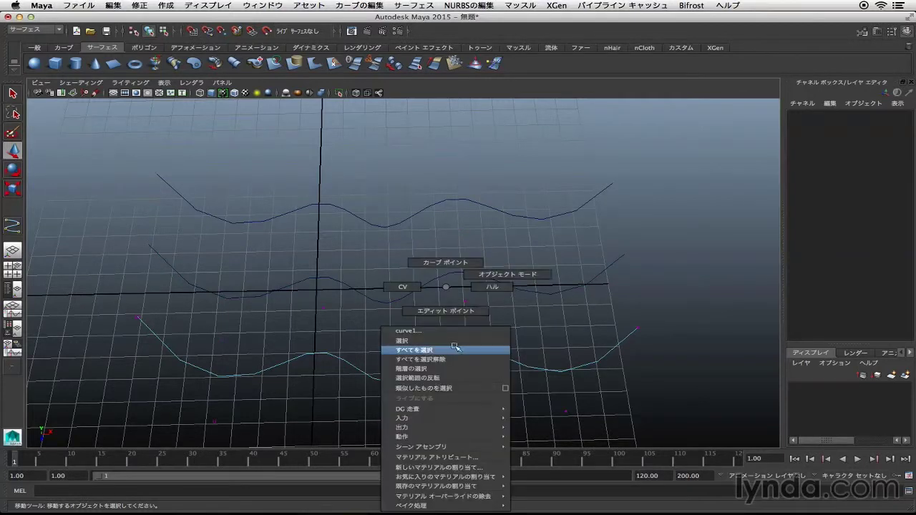
Delete the top curve and maximize the orthographic view.
{"action": "left_click", "coordinate": [409, 207]}
{"action": "key", "text": "Delete"}
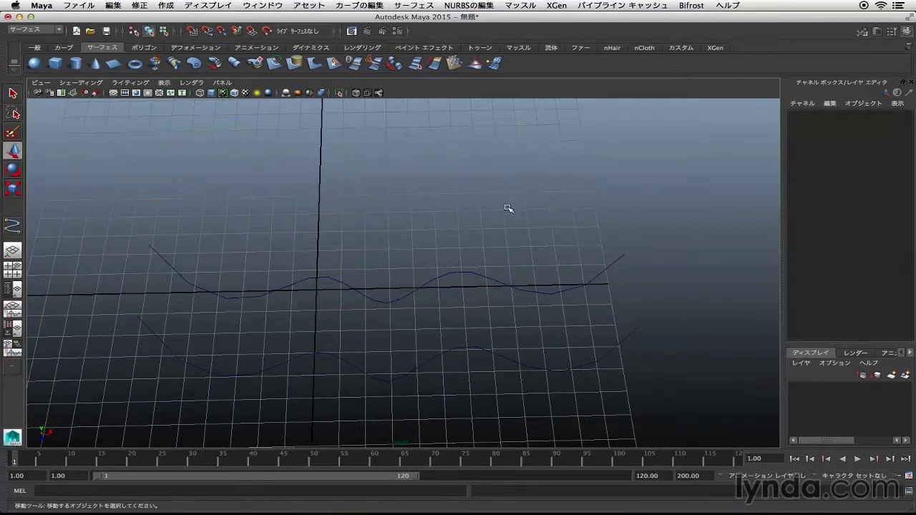
{"action": "key", "text": "space"}
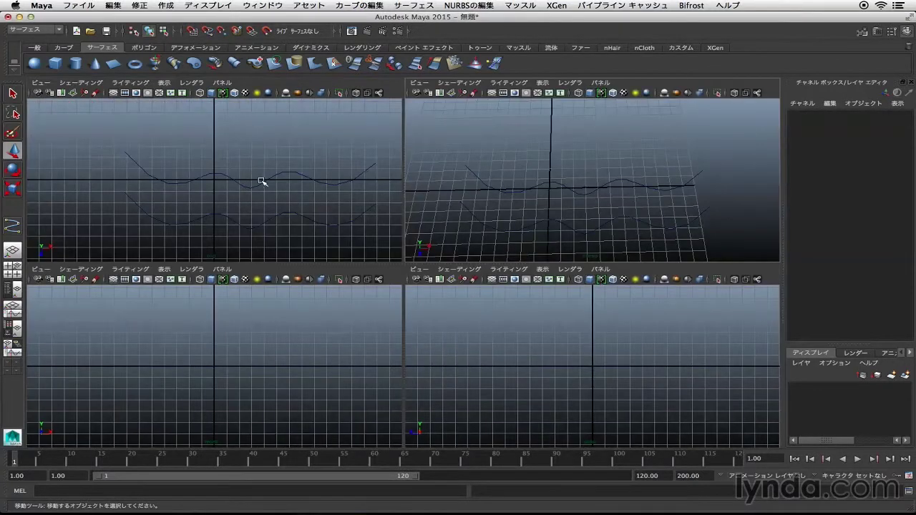
{"action": "key", "text": "space"}
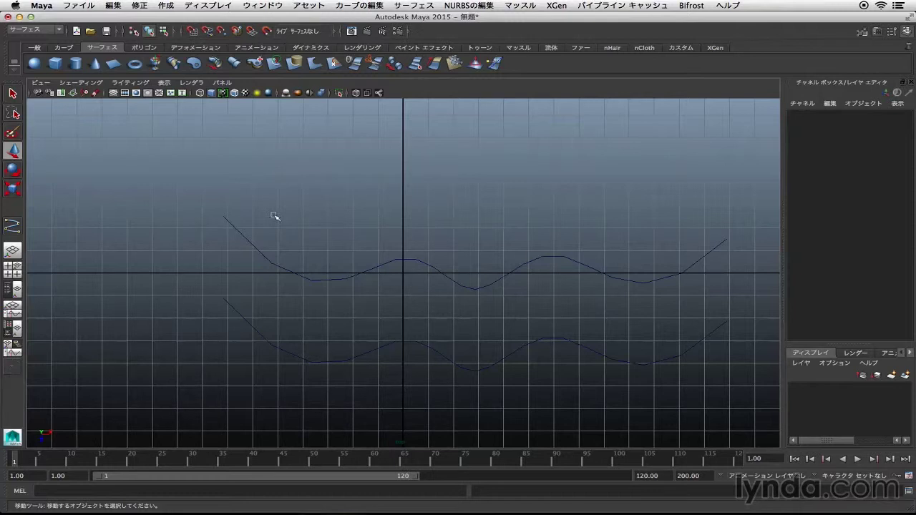
Draw a sixteen-point CV curve with tight waves above the two remaining curves.
{"action": "left_click", "coordinate": [164, 5]}
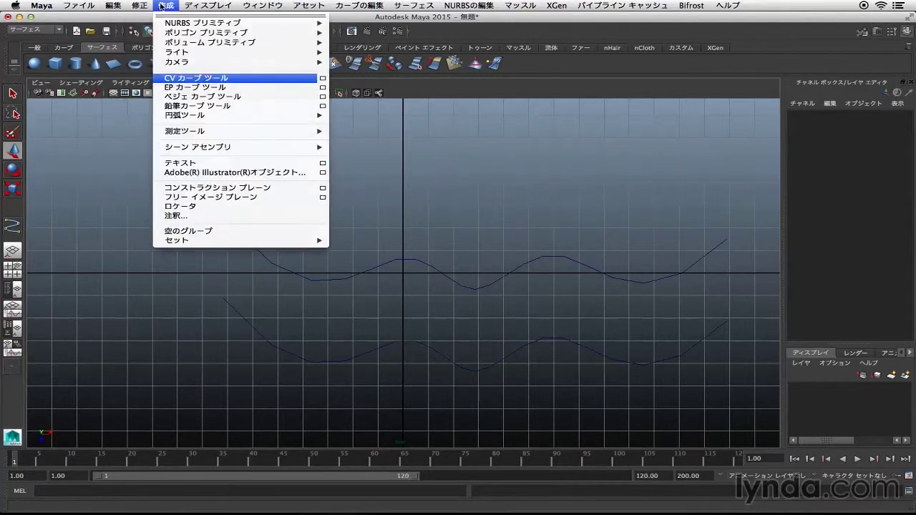
{"action": "left_click", "coordinate": [201, 79]}
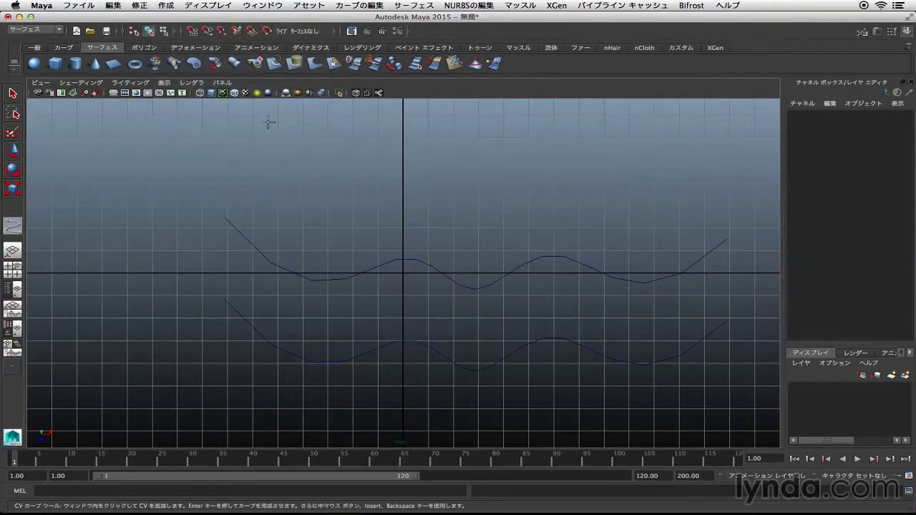
{"action": "left_click", "coordinate": [232, 148]}
{"action": "left_click", "coordinate": [274, 191]}
{"action": "left_click", "coordinate": [304, 148]}
{"action": "left_click", "coordinate": [328, 202]}
{"action": "left_click", "coordinate": [355, 146]}
{"action": "left_click", "coordinate": [391, 203]}
{"action": "left_click", "coordinate": [433, 160]}
{"action": "left_click", "coordinate": [464, 220]}
{"action": "left_click", "coordinate": [501, 162]}
{"action": "left_click", "coordinate": [531, 219]}
{"action": "left_click", "coordinate": [564, 166]}
{"action": "left_click", "coordinate": [602, 223]}
{"action": "left_click", "coordinate": [639, 166]}
{"action": "left_click", "coordinate": [677, 219]}
{"action": "left_click", "coordinate": [712, 169]}
{"action": "left_click", "coordinate": [723, 176]}
{"action": "key", "text": "w"}
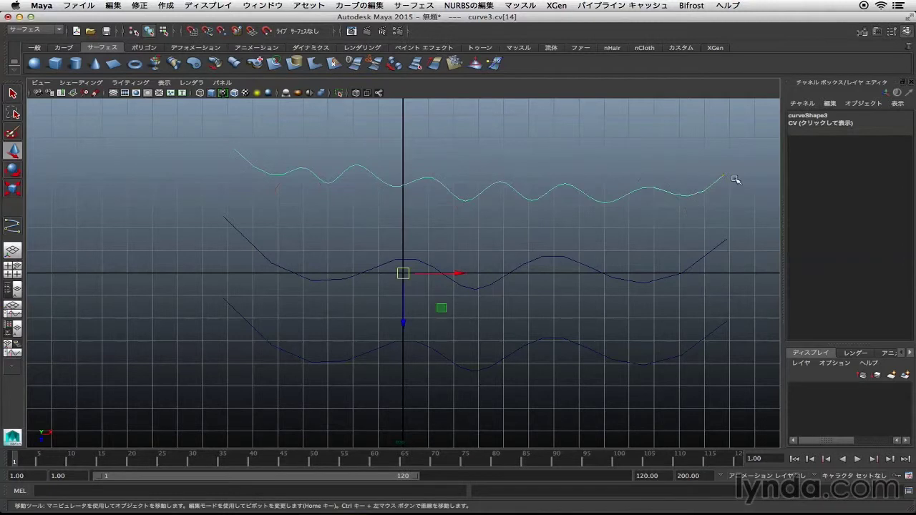
Select the bottom, middle and new top curves together.
{"action": "left_click", "coordinate": [527, 257], "text": "shift"}
{"action": "left_click_drag", "start_coordinate": [533, 369], "coordinate": [534, 361], "text": "shift"}
{"action": "left_click", "coordinate": [540, 318]}
{"action": "left_click_drag", "start_coordinate": [539, 328], "coordinate": [542, 355]}
{"action": "left_click_drag", "start_coordinate": [539, 251], "coordinate": [544, 280]}
{"action": "left_click_drag", "start_coordinate": [556, 178], "coordinate": [567, 210], "text": "shift"}
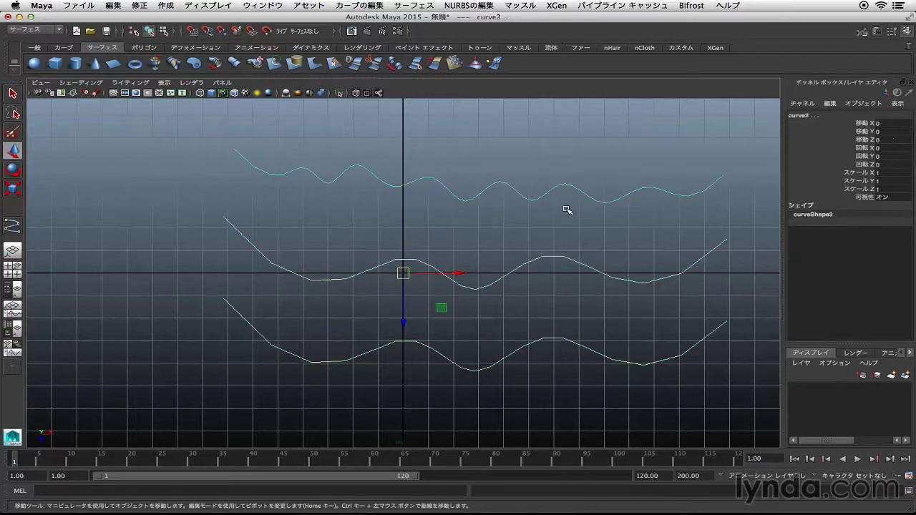
{"action": "left_click", "coordinate": [417, 7]}
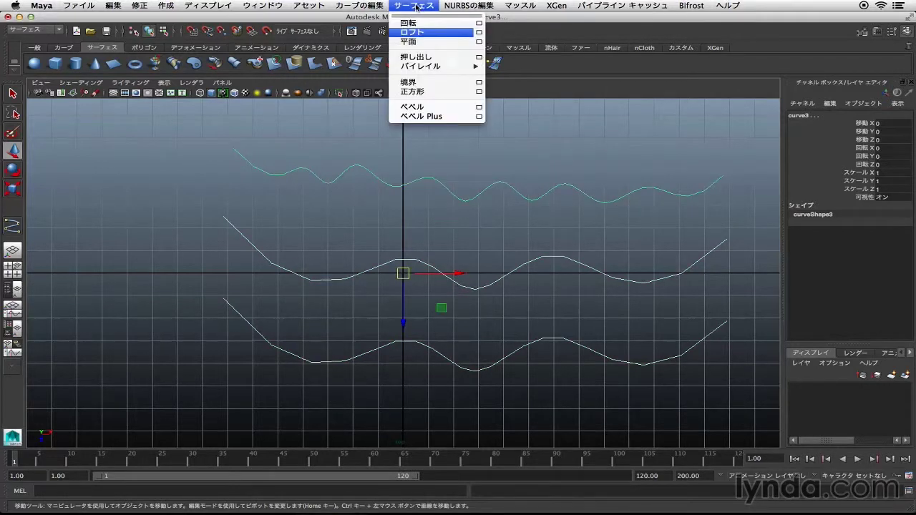
{"action": "left_click", "coordinate": [413, 33]}
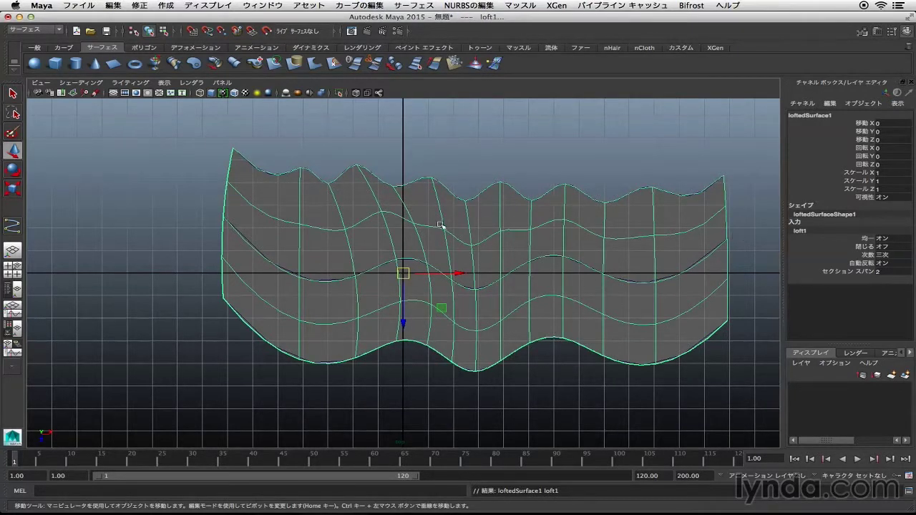
{"action": "left_click", "coordinate": [438, 274]}
{"action": "key", "text": "Delete"}
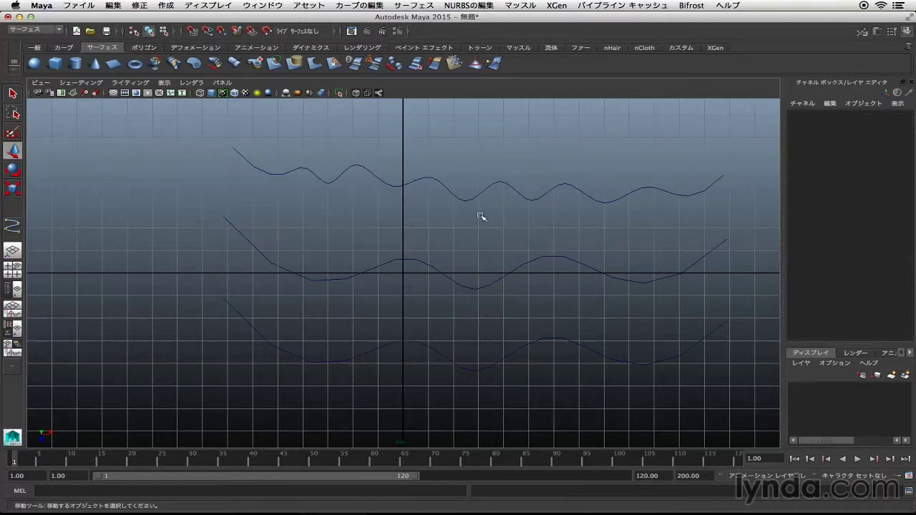
Pan the front view slightly left, then delete the tighter-waved top curve.
{"action": "middle_click_drag", "start_coordinate": [537, 249], "coordinate": [484, 248], "text": "alt"}
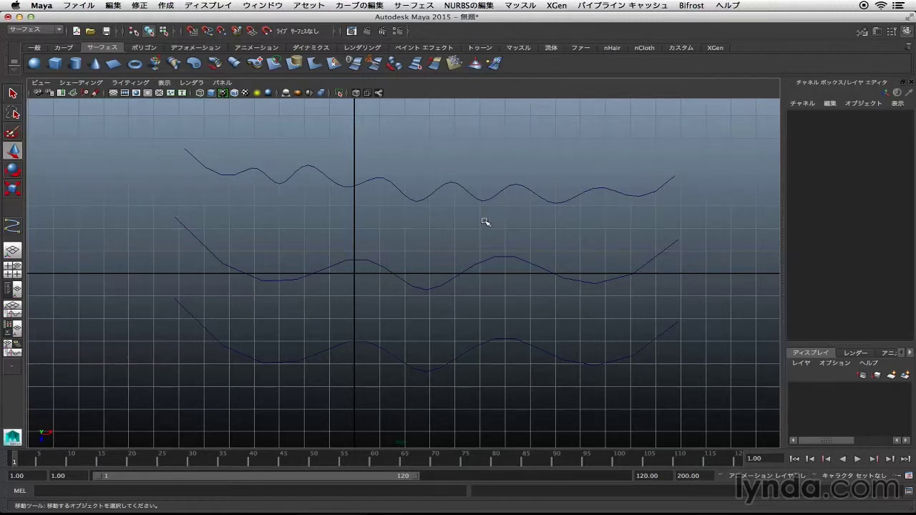
{"action": "left_click", "coordinate": [472, 184]}
{"action": "key", "text": "Delete"}
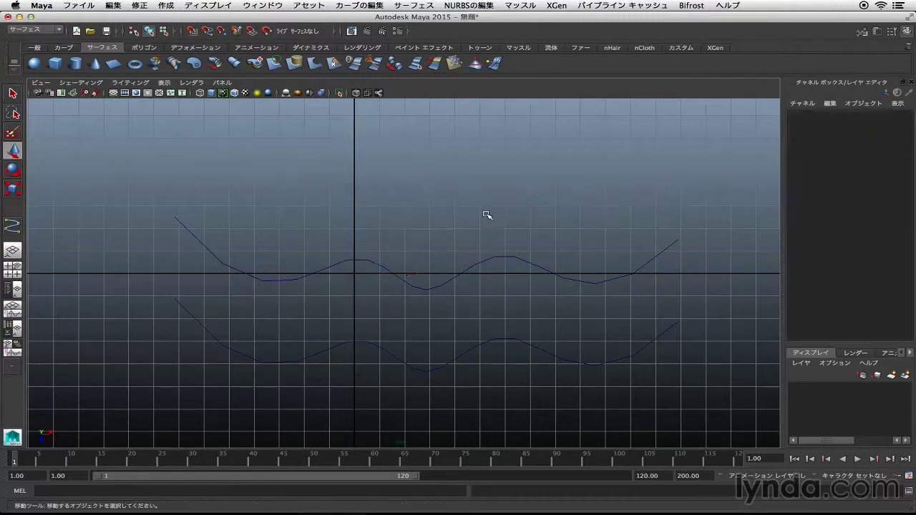